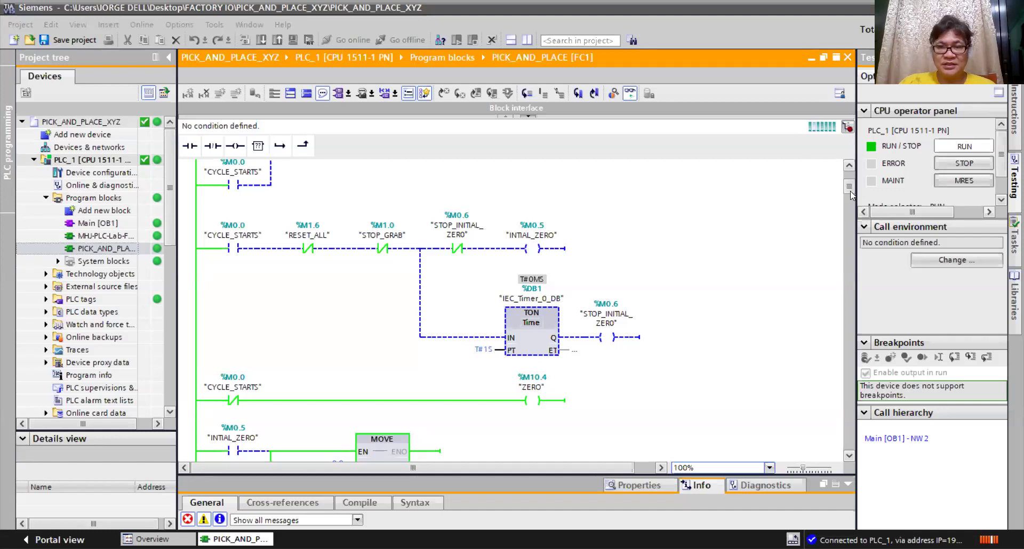
Step: Zoom in and out on the Factory I/O palletizer scene to inspect the gantry, pallet and waiting box
scroll(731, 219, "up", 3)
scroll(731, 218, "down", 3)
scroll(734, 220, "down", 2)
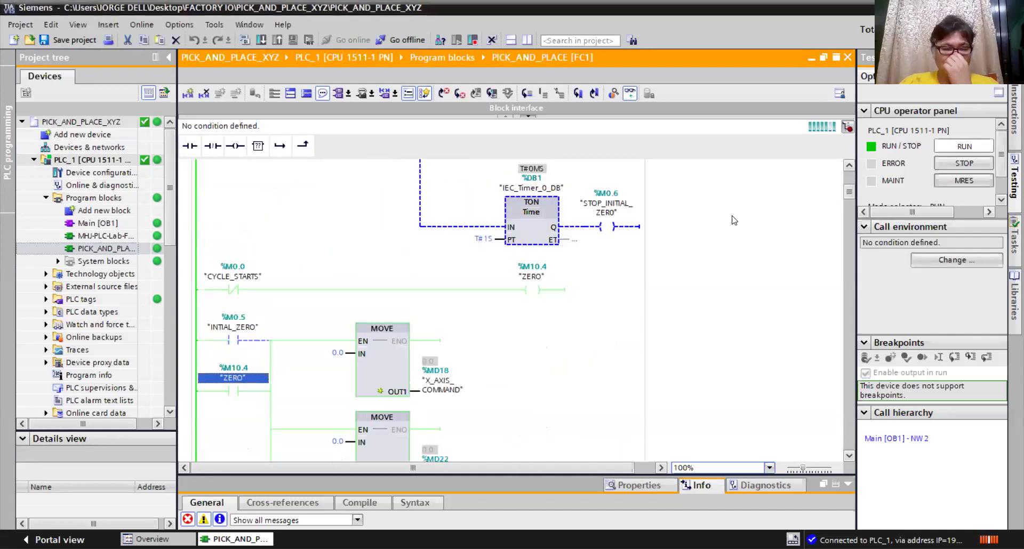
scroll(740, 245, "down", 3)
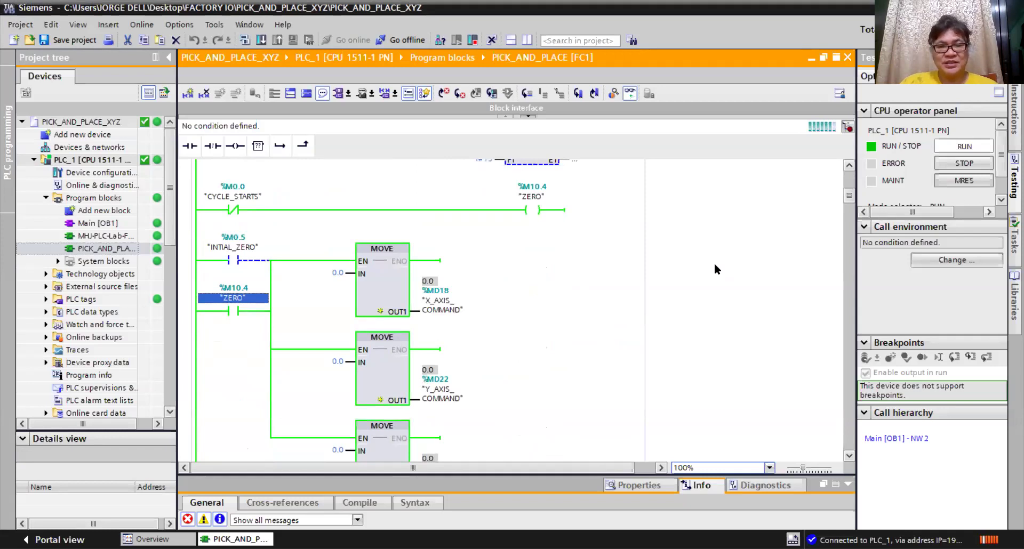
scroll(715, 263, "down", 10)
scroll(715, 264, "down", 3)
scroll(714, 263, "down", 2)
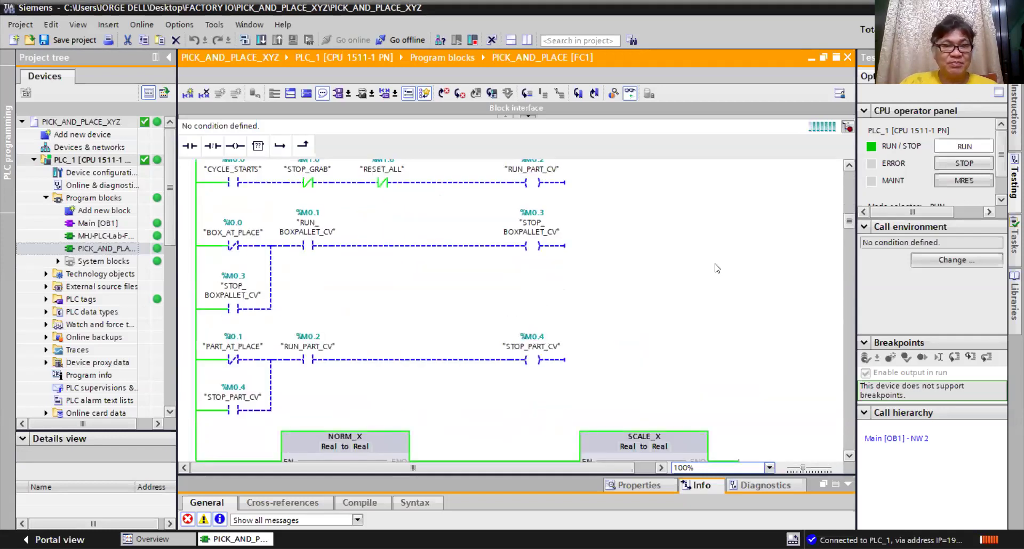
scroll(717, 267, "up", 2)
scroll(718, 265, "up", 3)
scroll(715, 261, "up", 3)
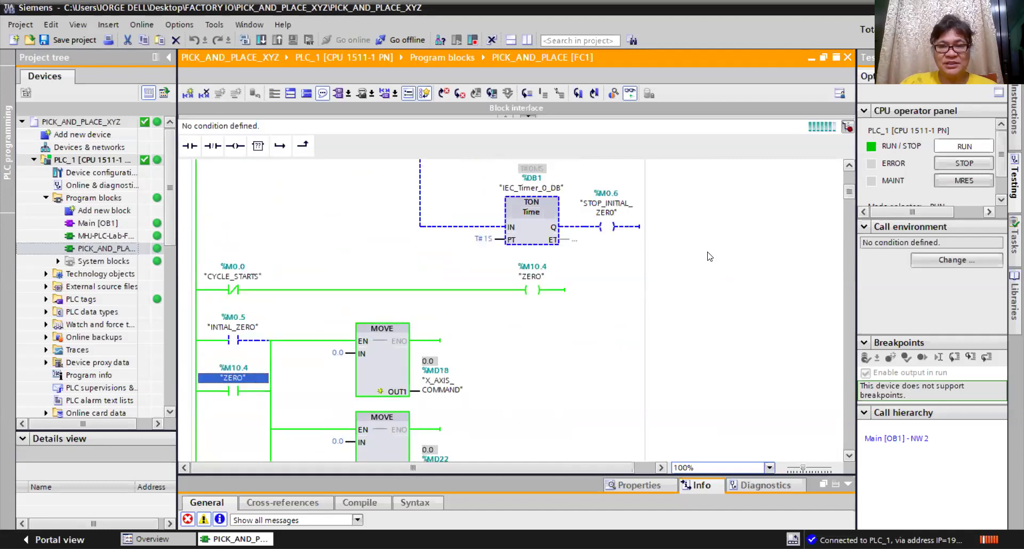
scroll(709, 257, "up", 3)
scroll(709, 257, "down", 6)
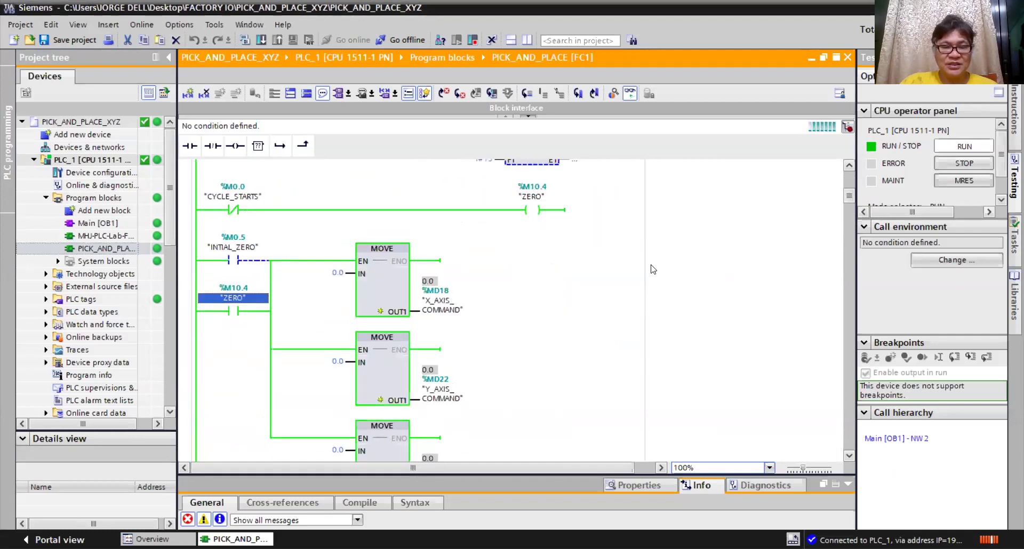
scroll(653, 269, "up", 3)
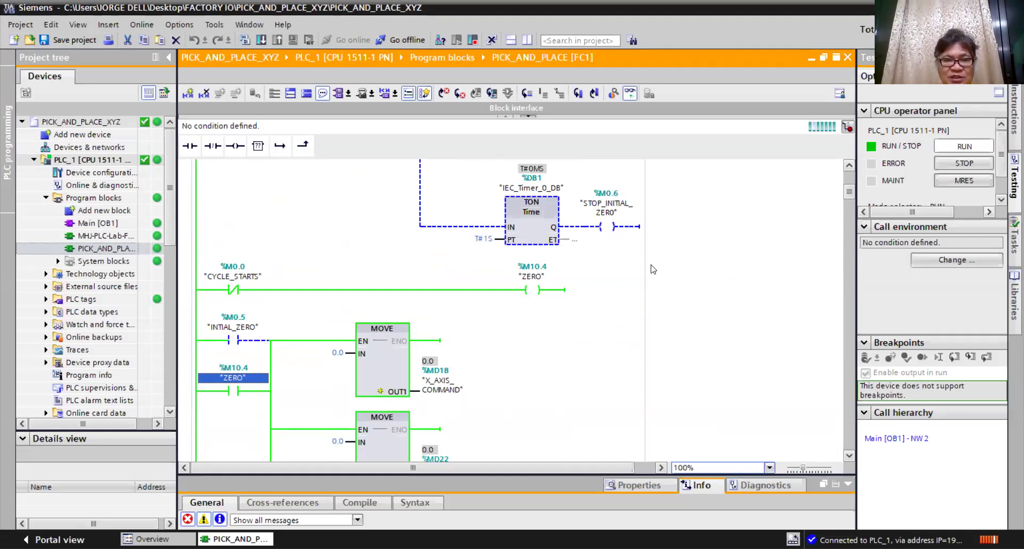
scroll(660, 260, "up", 8)
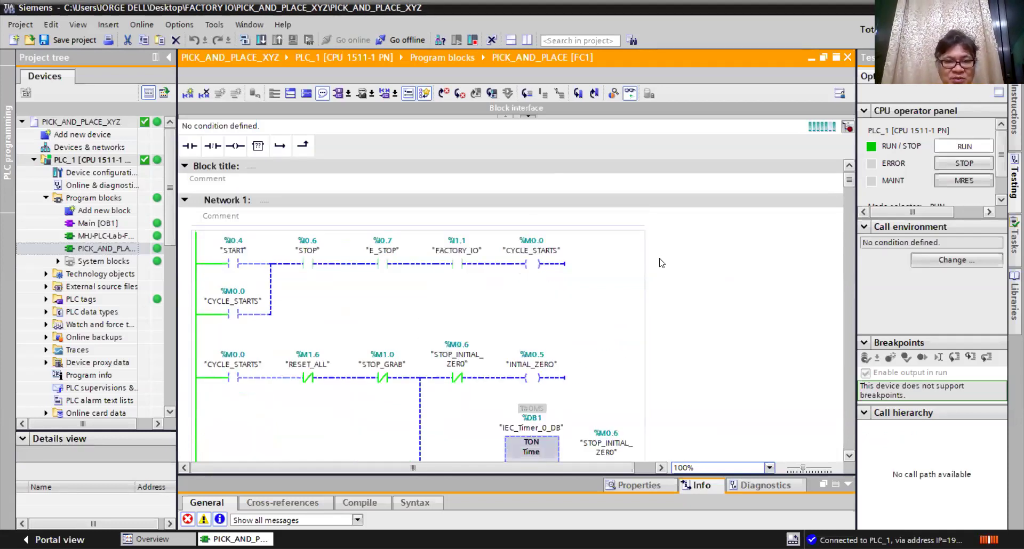
scroll(660, 261, "down", 2)
scroll(662, 262, "down", 3)
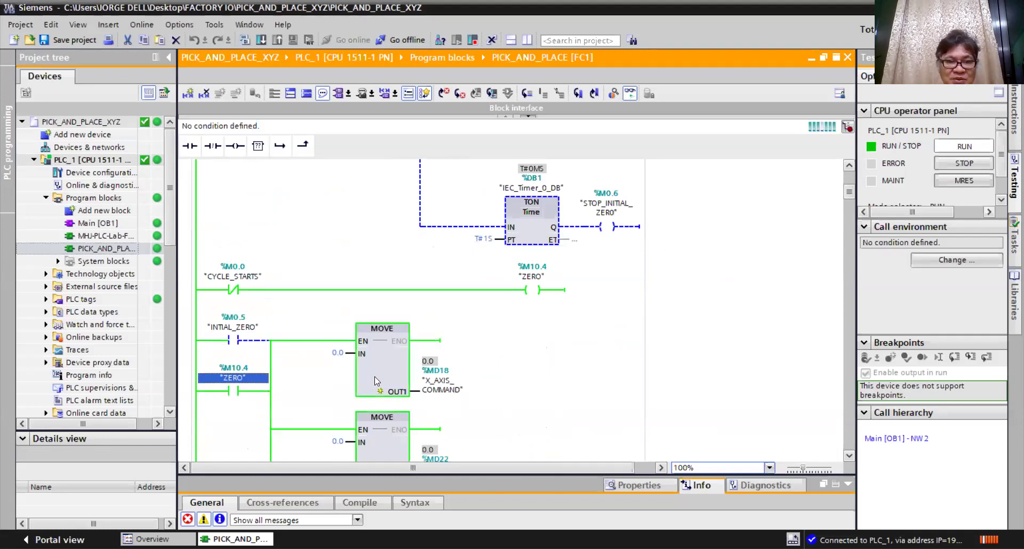
scroll(334, 378, "down", 2)
scroll(451, 358, "down", 2)
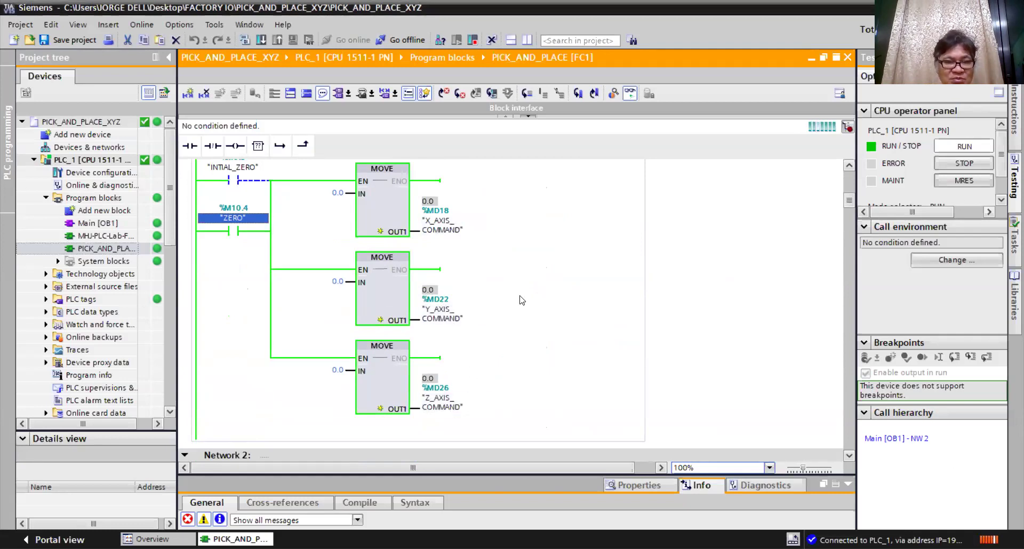
scroll(483, 311, "down", 4)
scroll(496, 304, "down", 5)
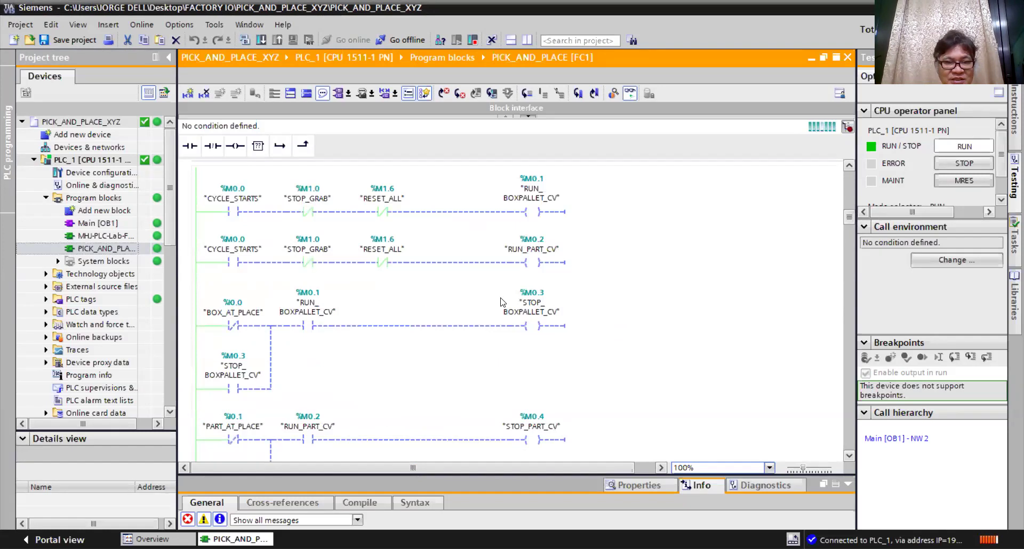
scroll(503, 299, "down", 5)
scroll(516, 292, "down", 4)
scroll(516, 292, "down", 5)
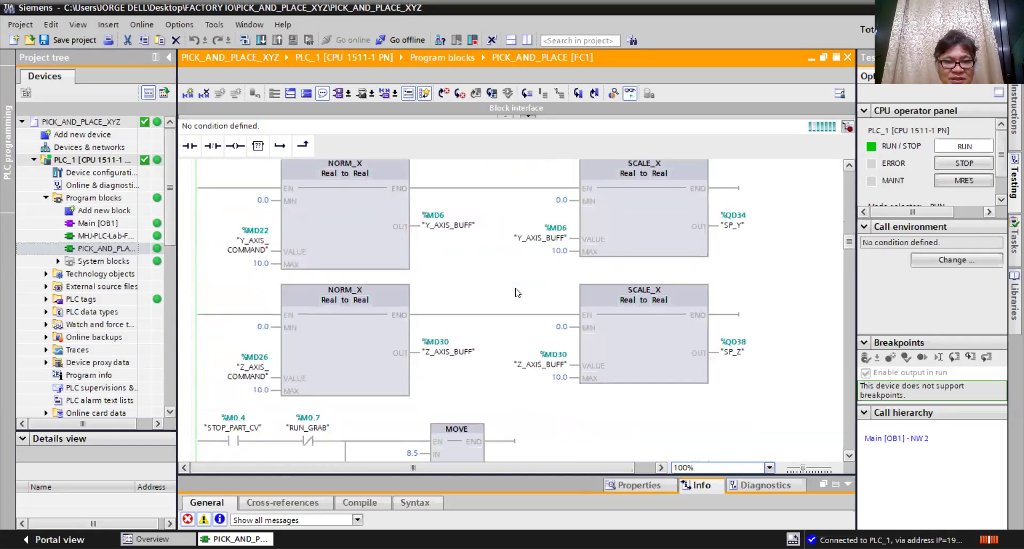
scroll(516, 292, "down", 7)
scroll(498, 301, "down", 2)
scroll(482, 310, "down", 3)
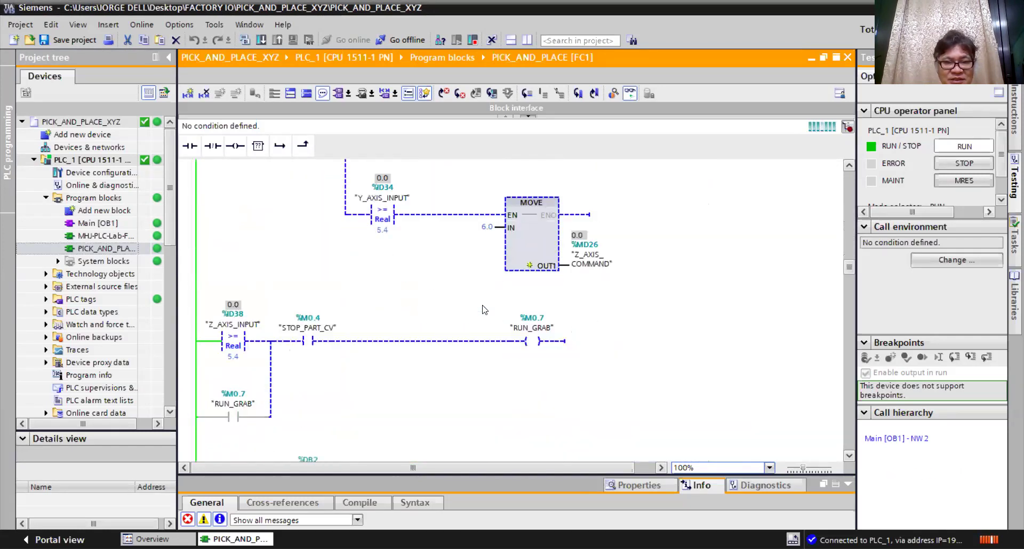
scroll(483, 310, "down", 3)
scroll(482, 310, "down", 3)
scroll(483, 310, "down", 3)
scroll(482, 310, "down", 3)
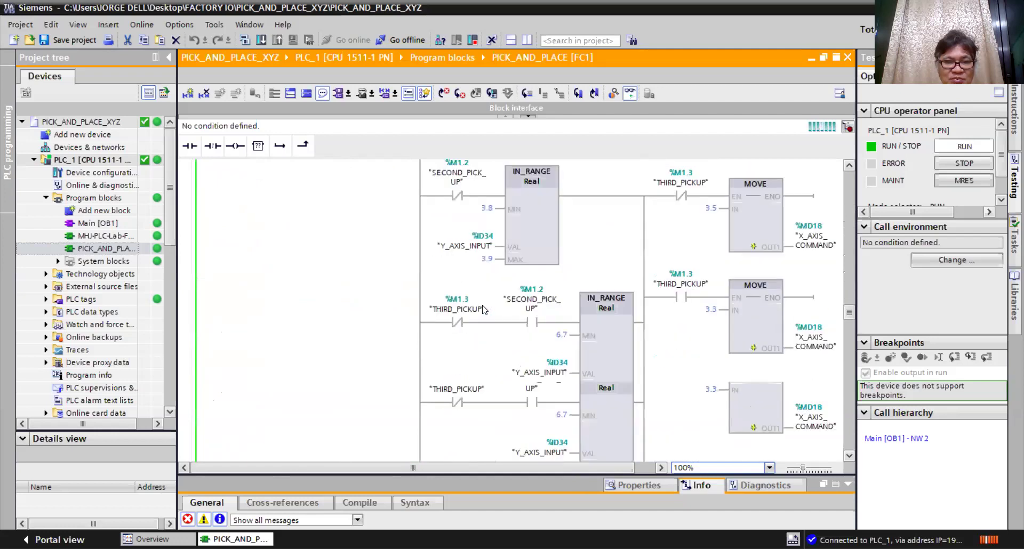
scroll(484, 309, "down", 3)
scroll(483, 310, "down", 3)
scroll(484, 310, "down", 3)
scroll(483, 311, "down", 3)
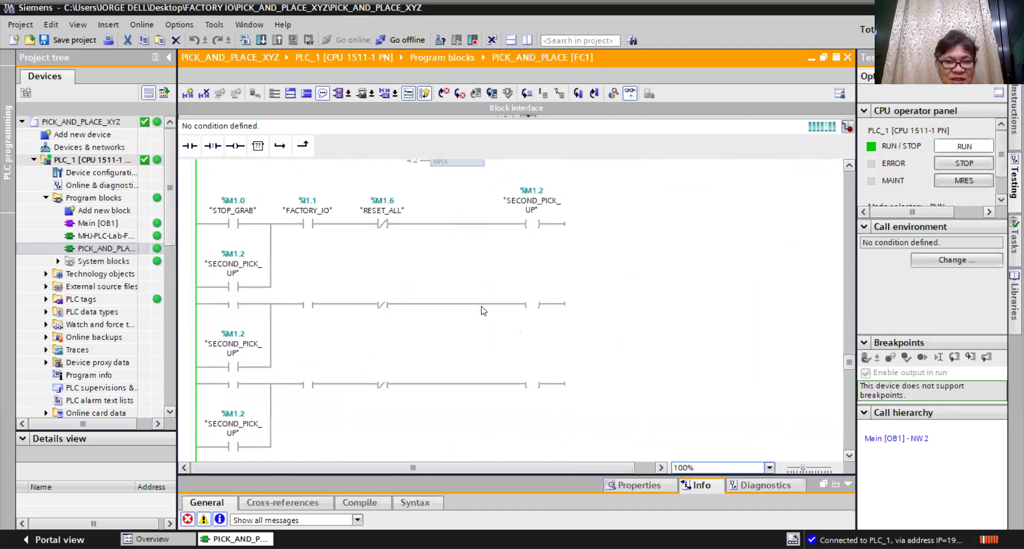
scroll(483, 311, "down", 3)
scroll(484, 311, "down", 3)
scroll(484, 311, "down", 3)
scroll(485, 311, "down", 3)
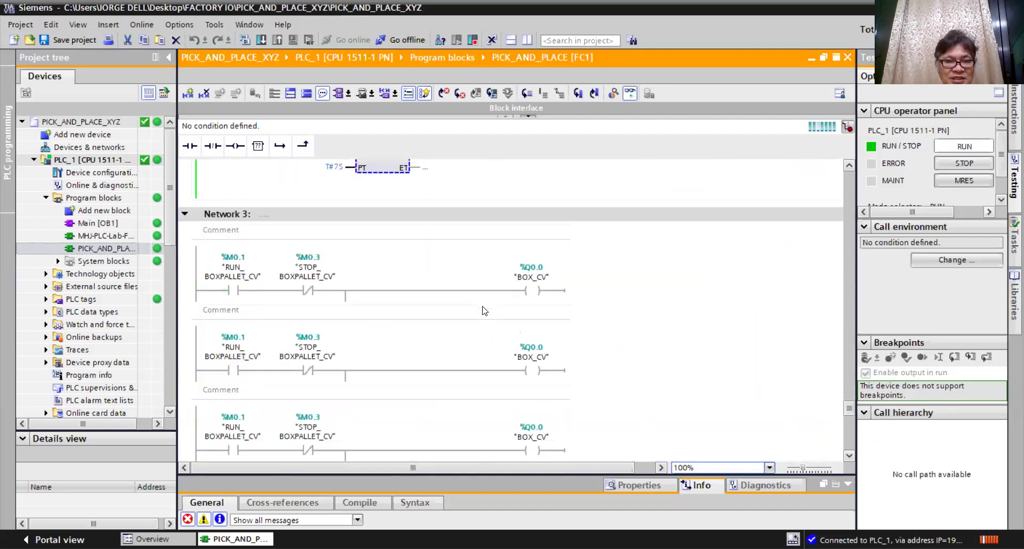
scroll(484, 311, "down", 3)
scroll(486, 307, "down", 3)
scroll(486, 304, "down", 3)
scroll(507, 291, "down", 3)
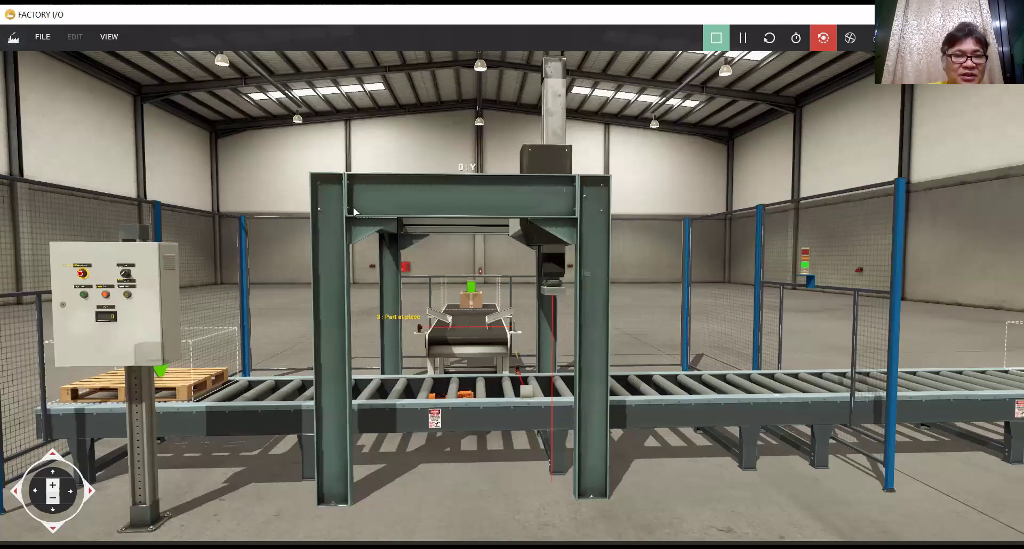
Step: Start the pick-and-place sequence with the control panel's green Start button
left_click(84, 296)
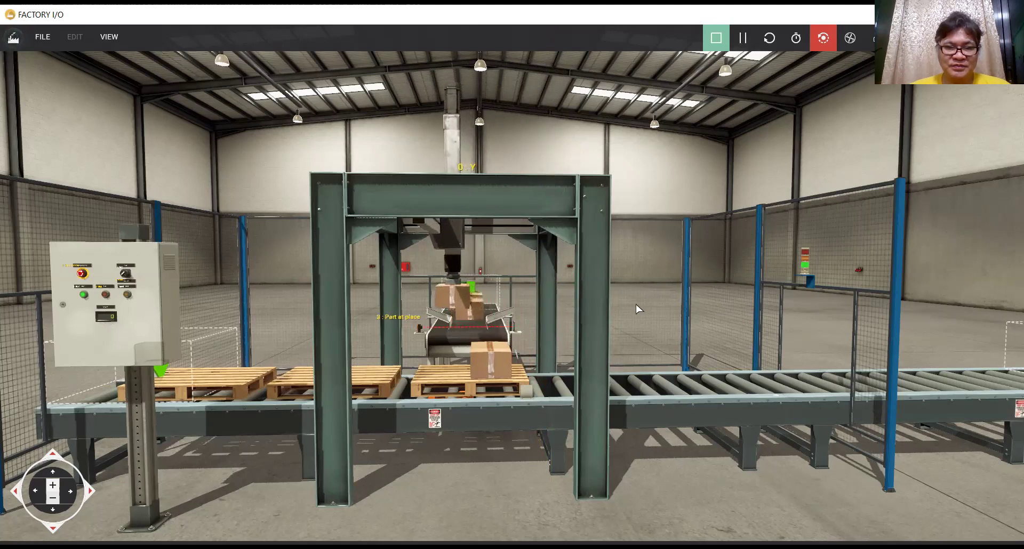
Step: Zoom and tilt to a top-down view of the pallets, then return to the front view
scroll(635, 304, "up", 2)
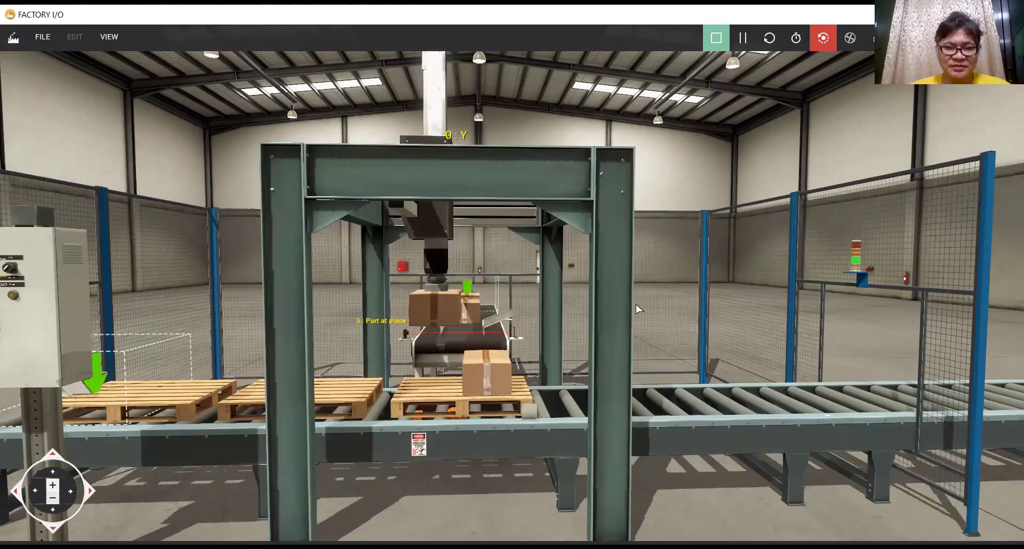
scroll(636, 304, "down", 2)
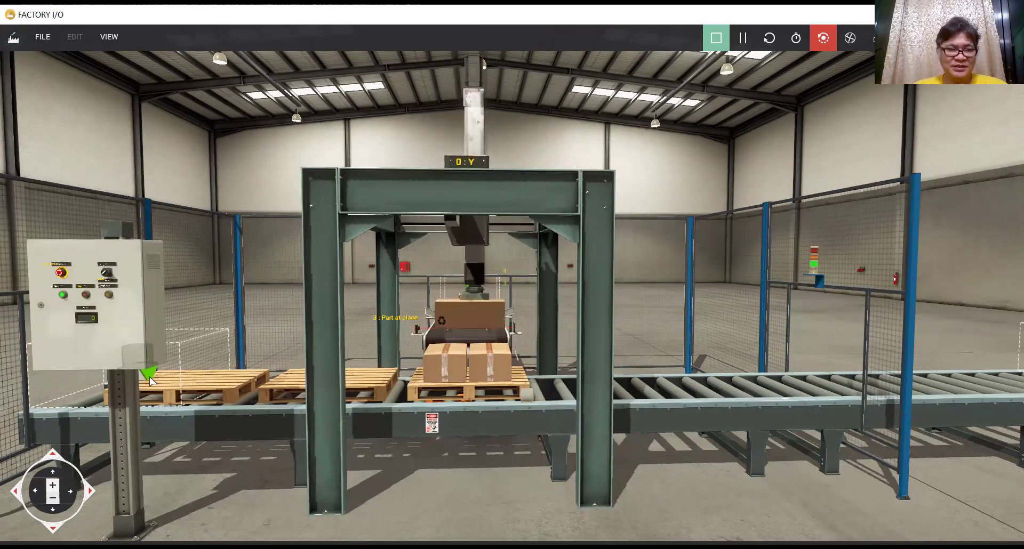
left_click(55, 477)
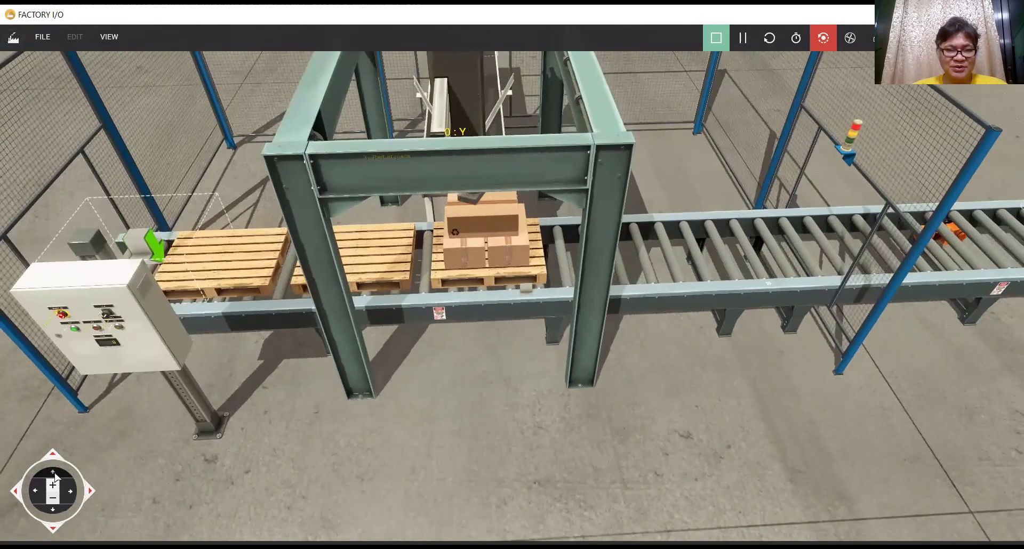
left_click_drag(54, 477, 55, 476)
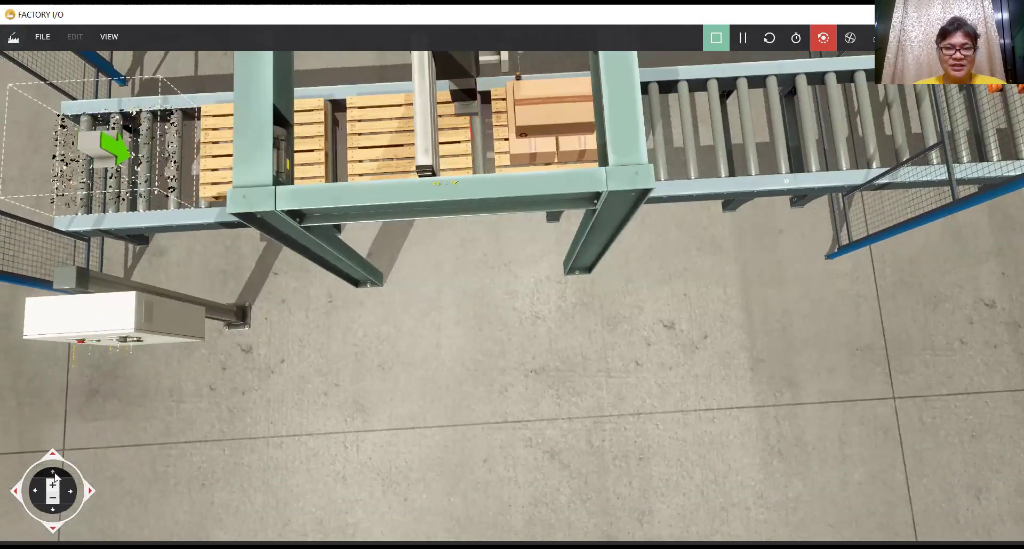
left_click(56, 509)
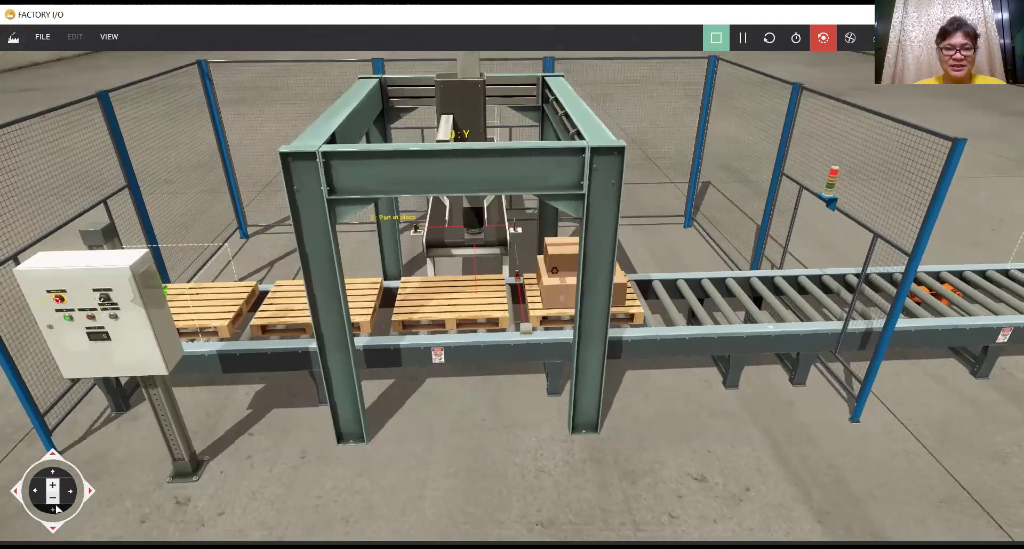
left_click_drag(57, 509, 56, 509)
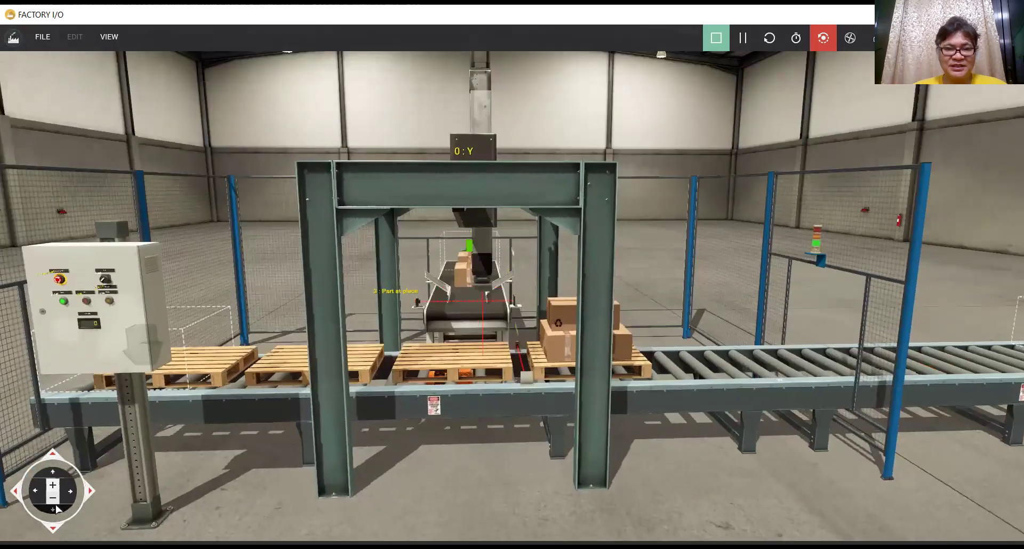